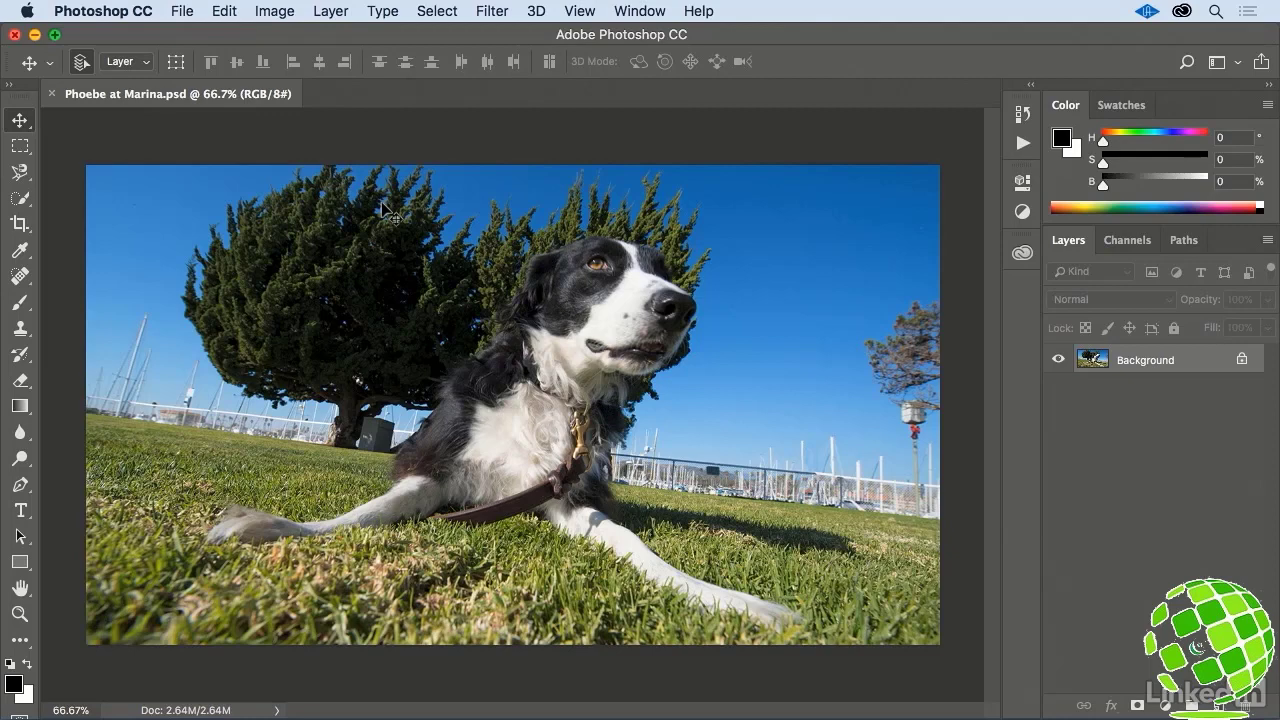
Step: Open Adobe Bridge from Photoshop for browsing files and enlarge its window to fill the screen
{"action": "left_click", "coordinate": [183, 11]}
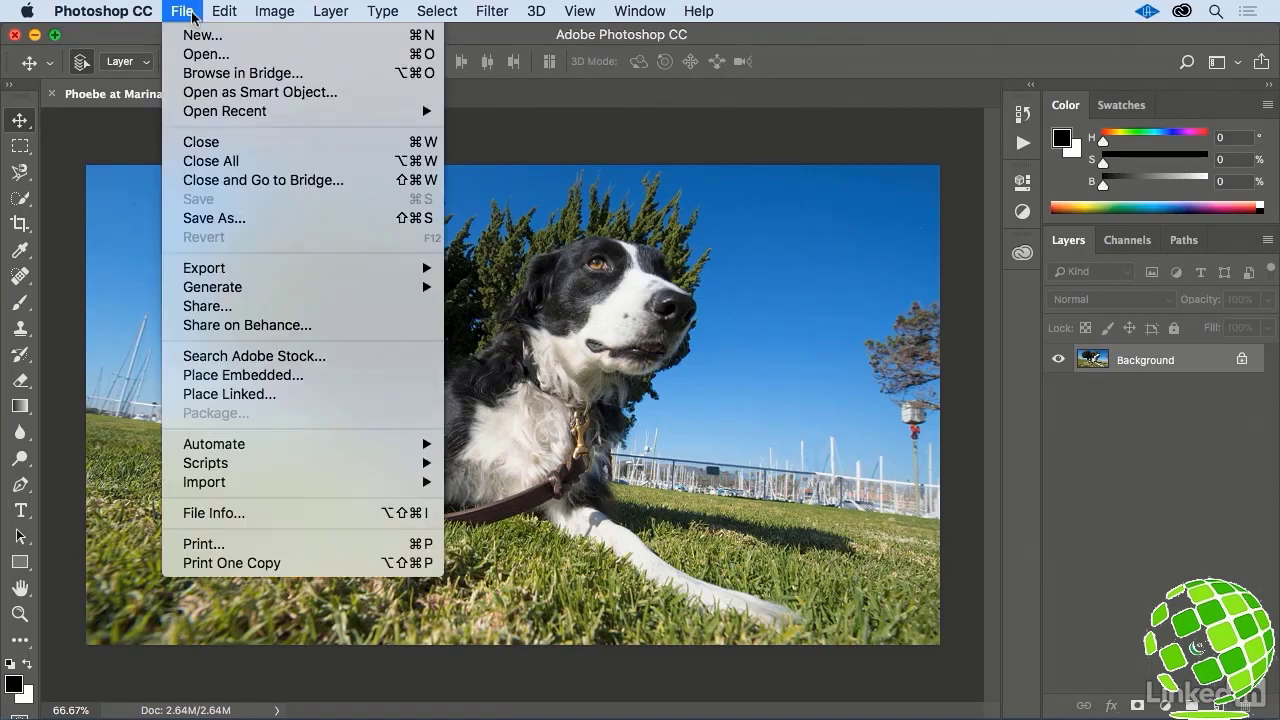
{"action": "left_click", "coordinate": [300, 77]}
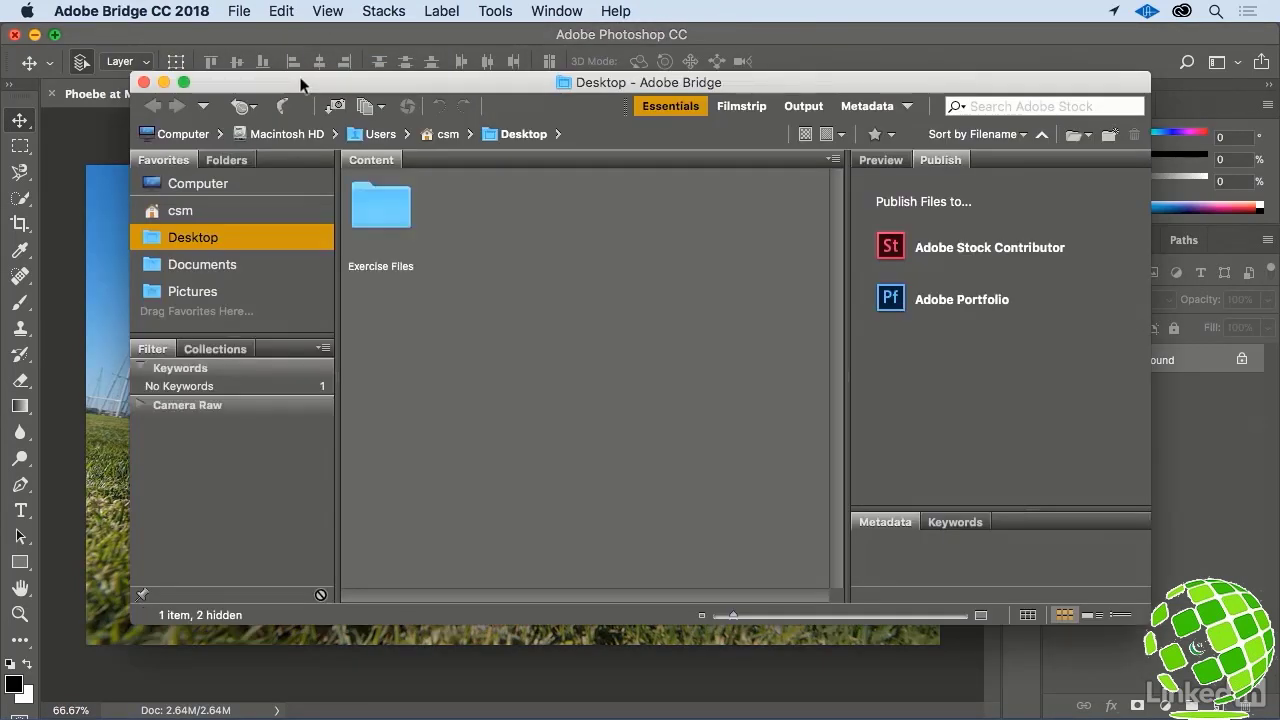
{"action": "left_click", "coordinate": [185, 81]}
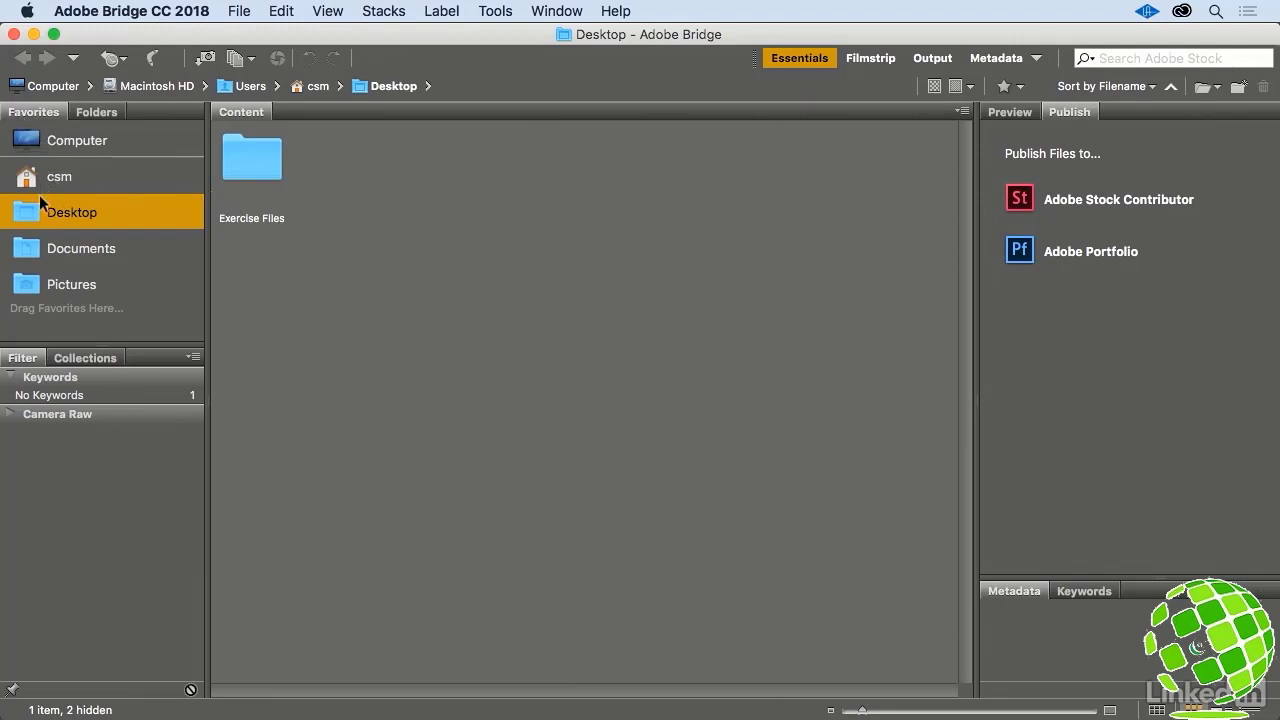
Step: Browse the folder tree from Desktop through Exercise Files and Chapter 01, and open folder 09
{"action": "left_click", "coordinate": [100, 111]}
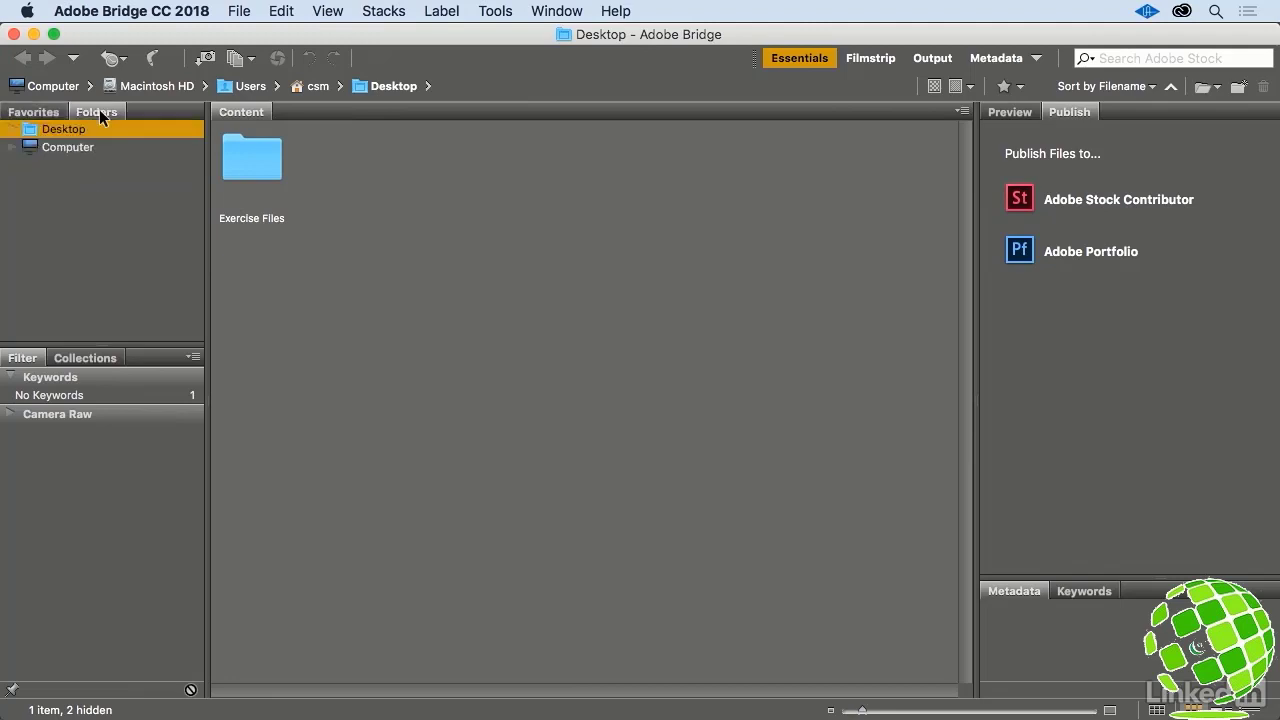
{"action": "left_click", "coordinate": [14, 130]}
{"action": "left_click", "coordinate": [29, 148]}
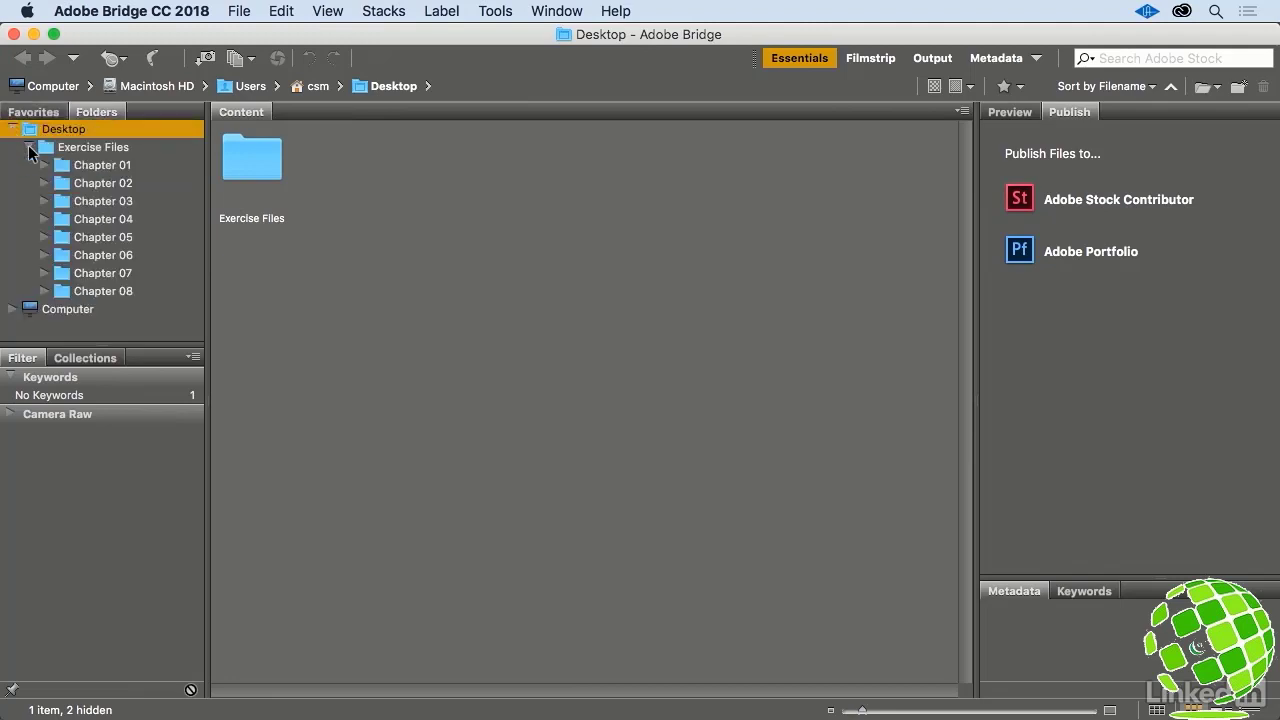
{"action": "left_click", "coordinate": [68, 167]}
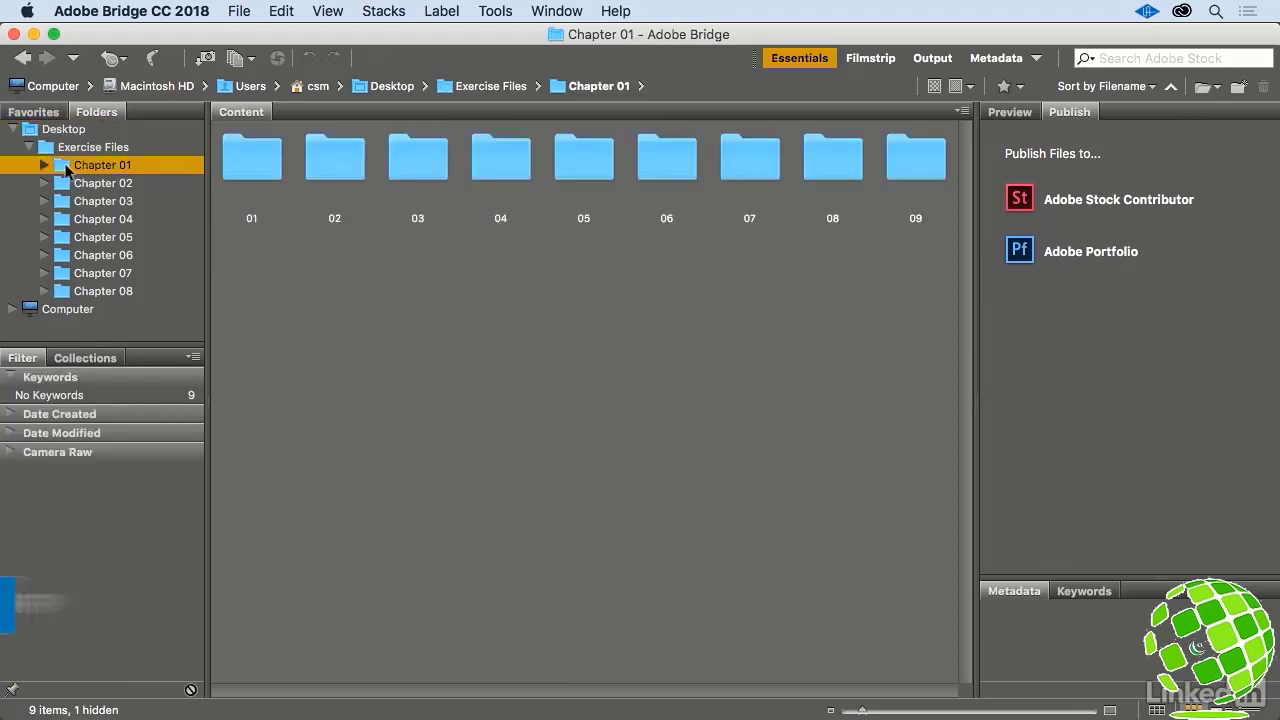
{"action": "double_click", "coordinate": [910, 165]}
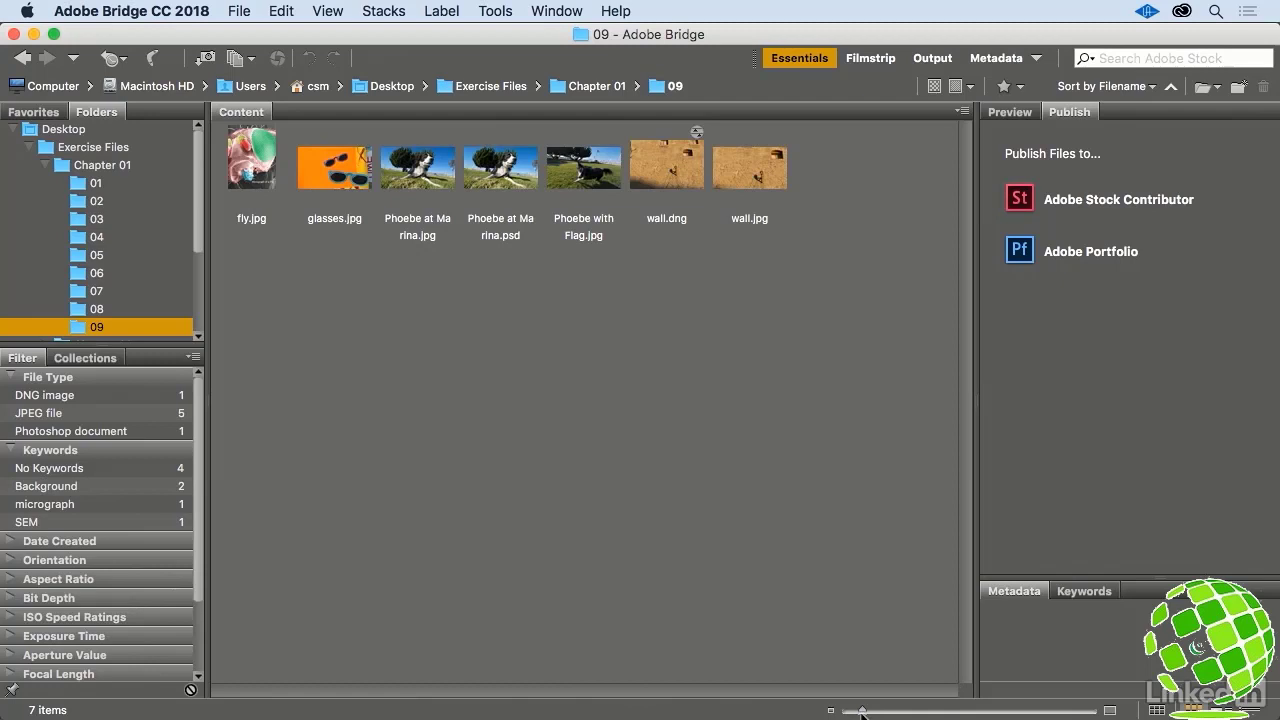
Step: Enlarge the thumbnails and display Phoebe at Marina.psd with more room for its preview and metadata
{"action": "left_click_drag", "start_coordinate": [862, 712], "coordinate": [904, 712]}
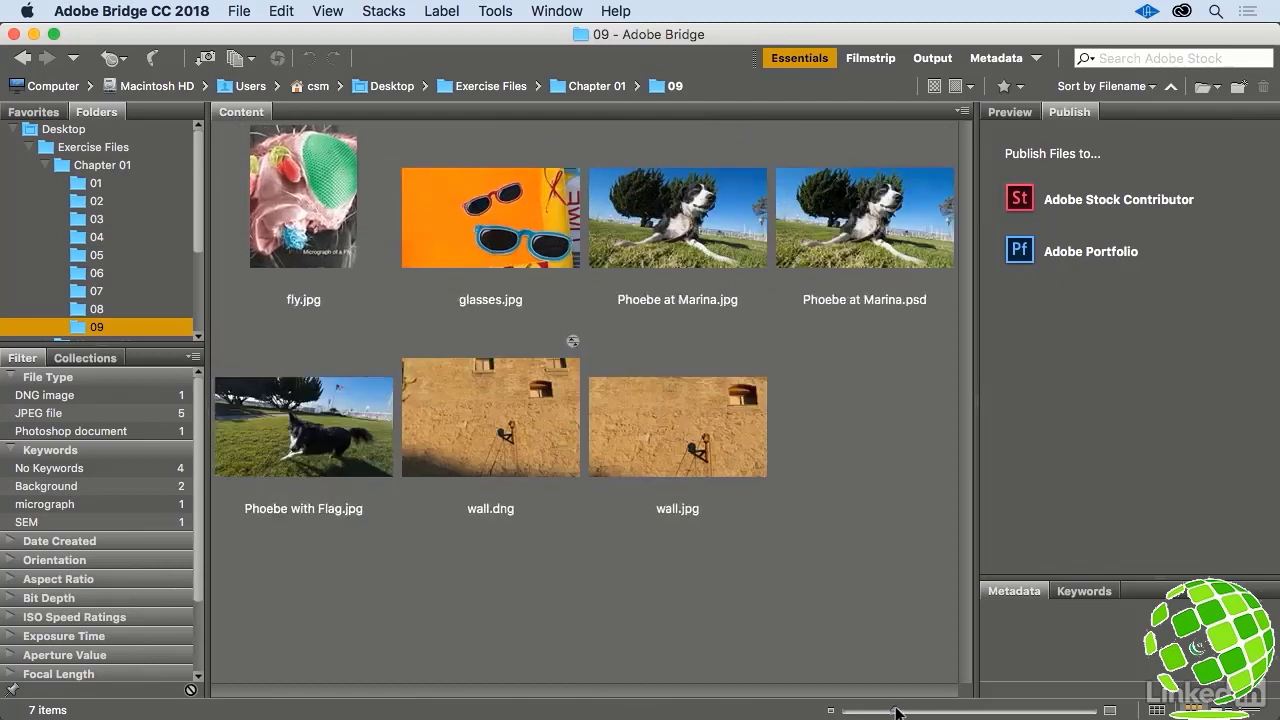
{"action": "left_click", "coordinate": [851, 270]}
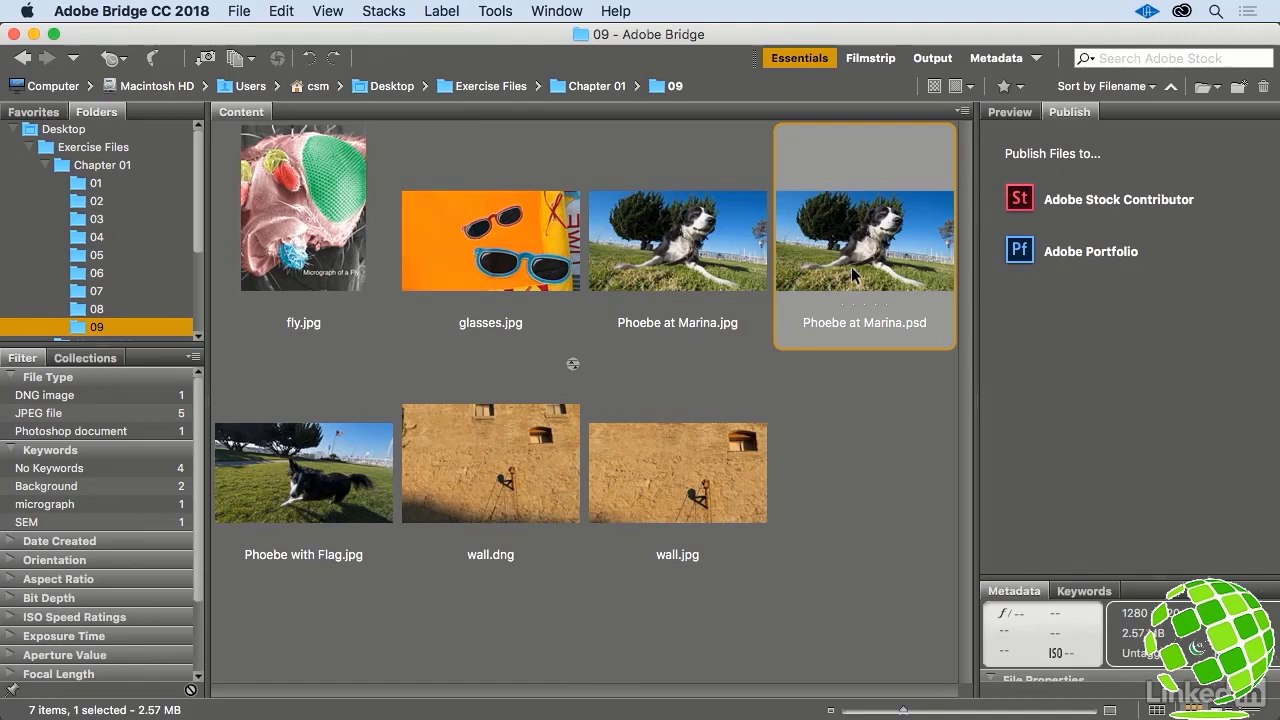
{"action": "left_click", "coordinate": [1003, 114]}
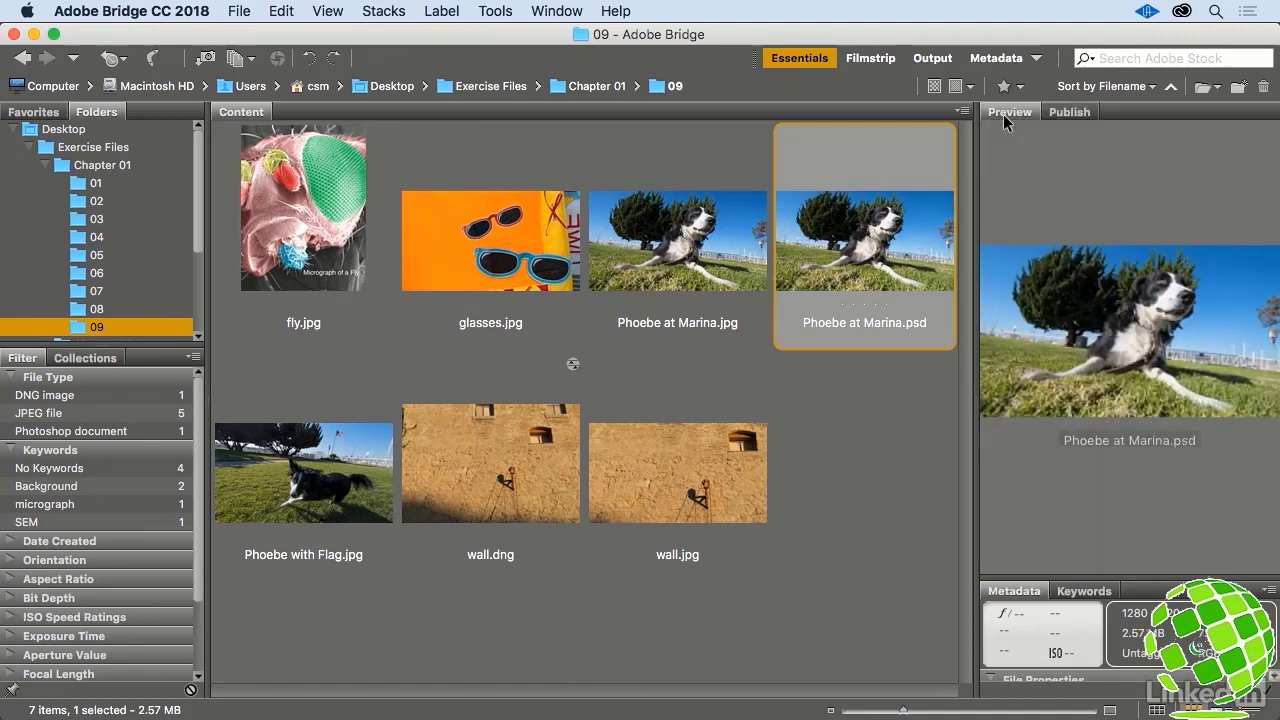
{"action": "left_click_drag", "start_coordinate": [976, 370], "coordinate": [885, 380]}
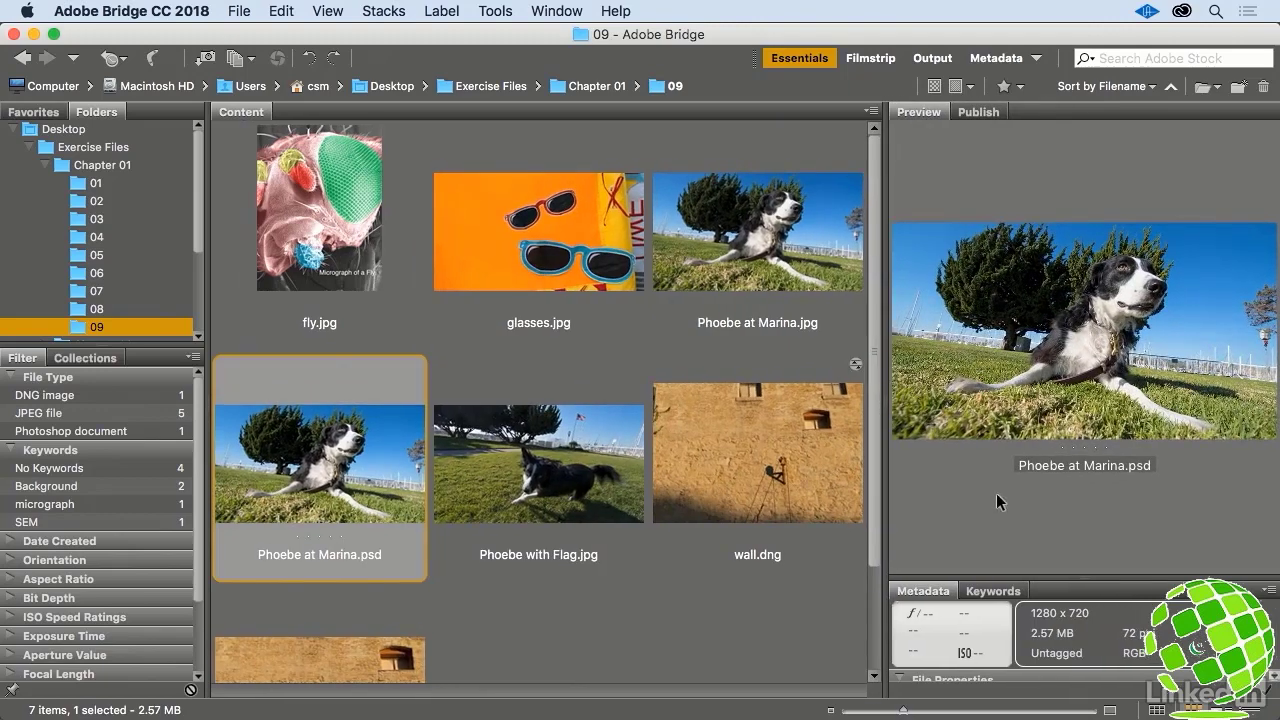
{"action": "left_click_drag", "start_coordinate": [1092, 579], "coordinate": [1060, 341]}
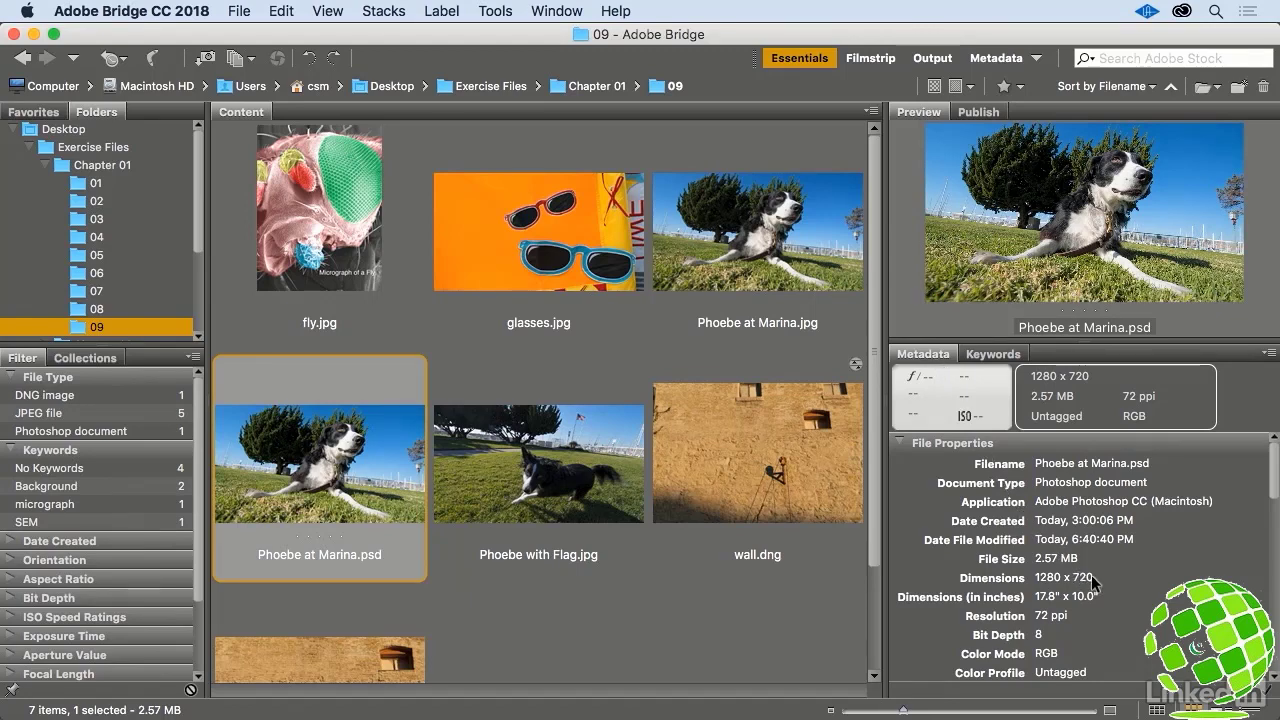
Step: Create a new keyword named Phoebe and assign it to Phoebe at Marina.psd
{"action": "left_click", "coordinate": [1010, 355]}
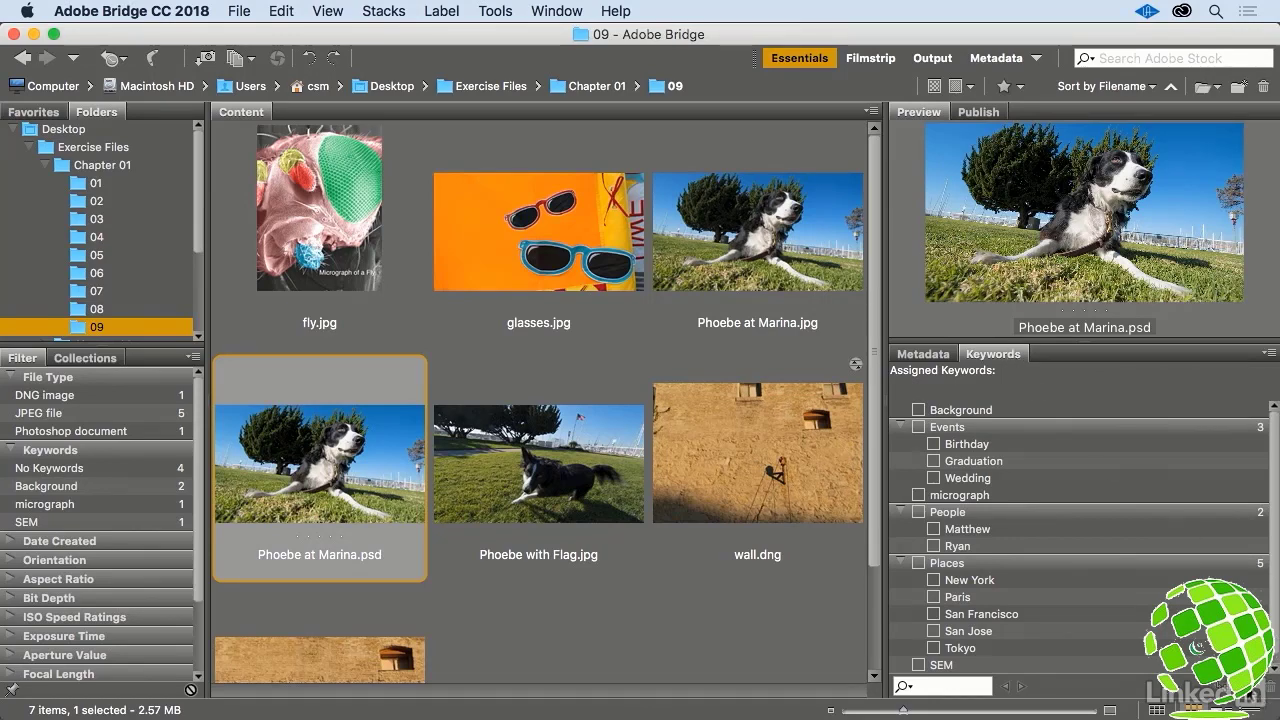
{"action": "left_click", "coordinate": [1228, 688]}
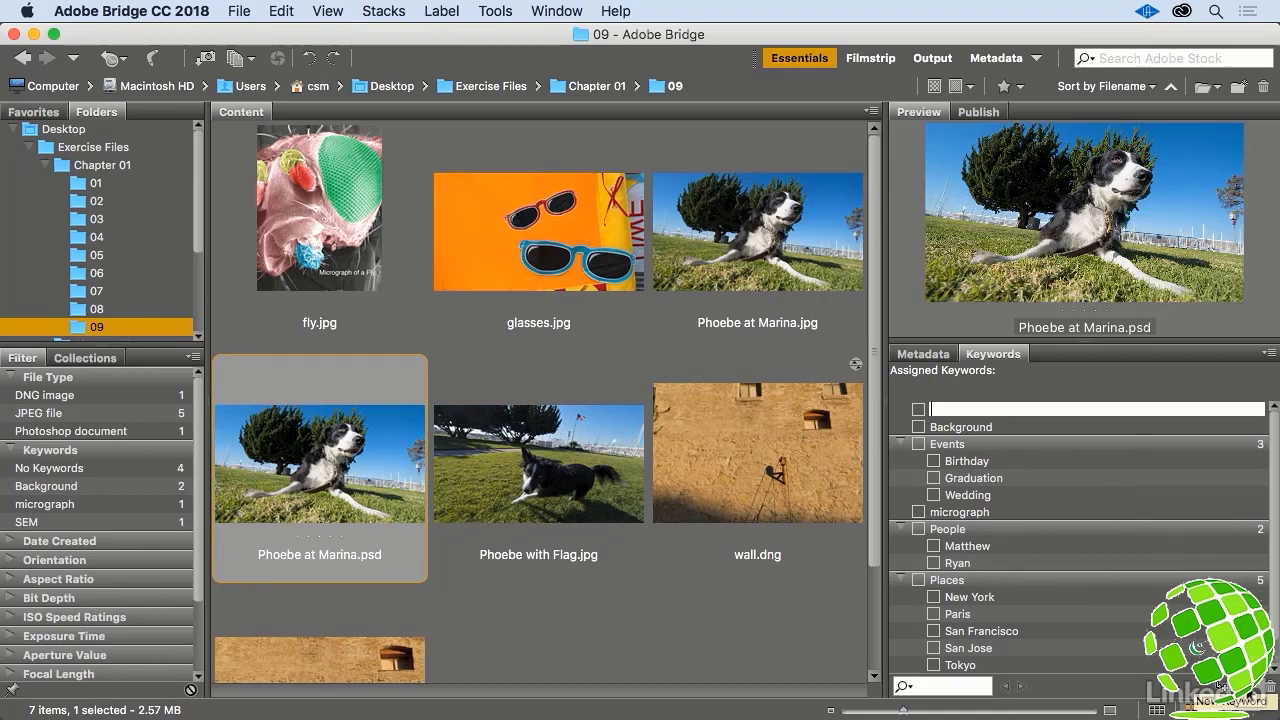
{"action": "type", "text": "Phoebe"}
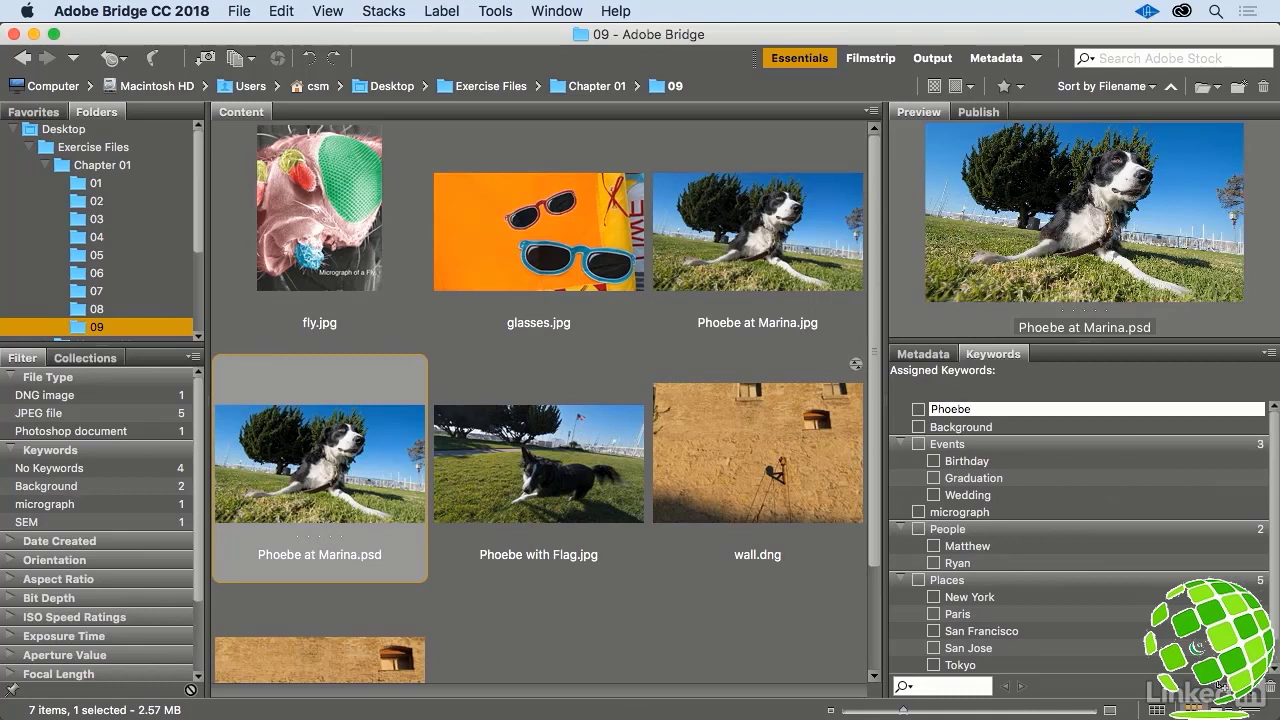
{"action": "key", "text": "Return"}
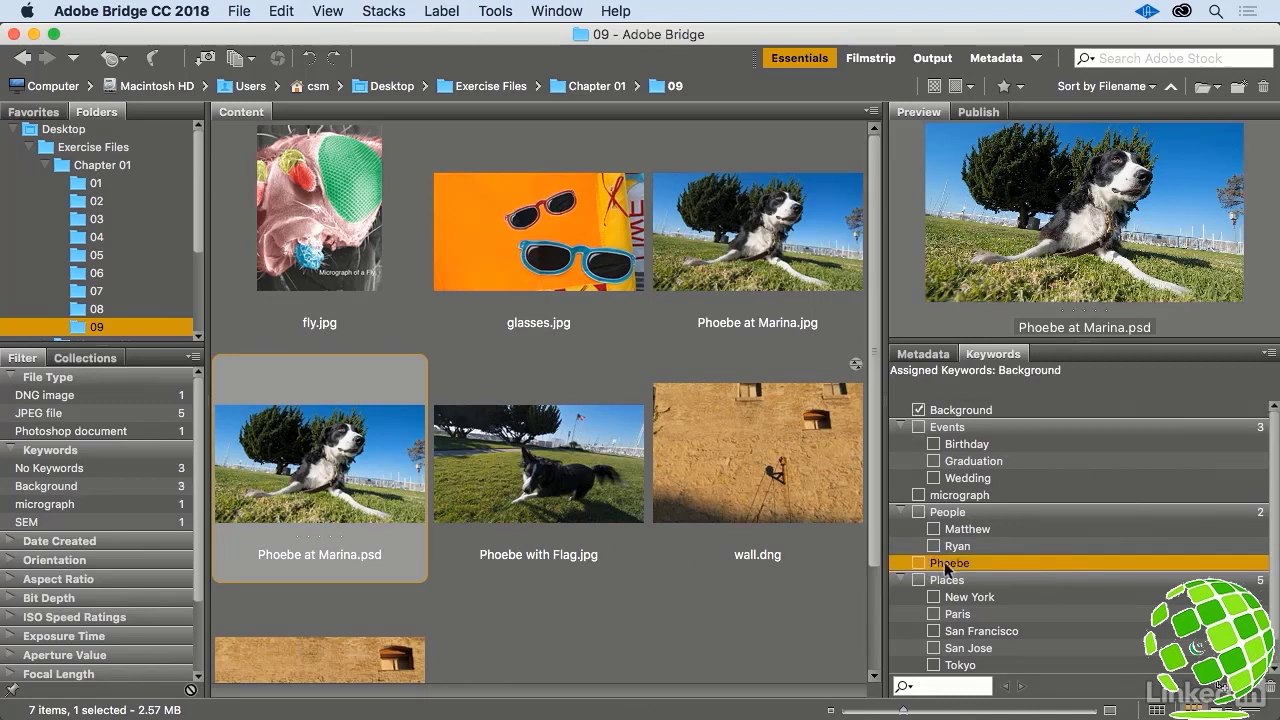
{"action": "left_click", "coordinate": [918, 563]}
Step: Assign the Phoebe keyword to Phoebe with Flag.jpg and Phoebe at Marina.jpg together
{"action": "left_click", "coordinate": [590, 462]}
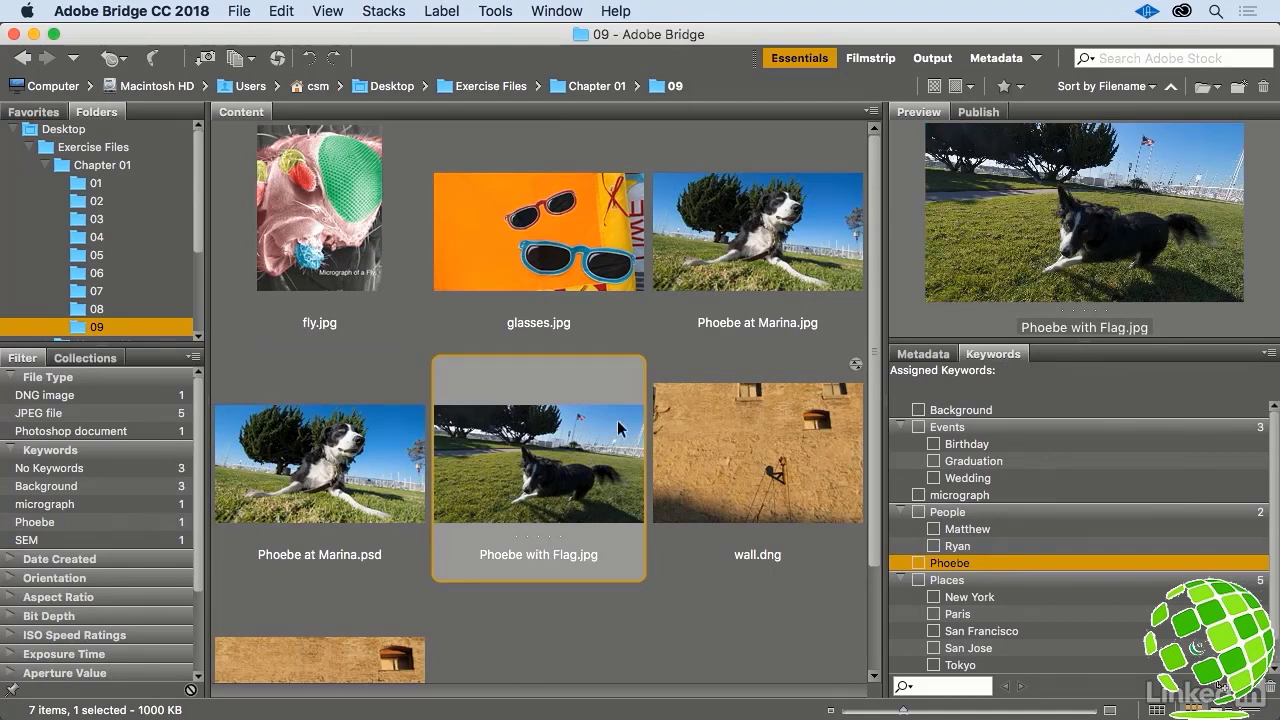
{"action": "left_click", "coordinate": [742, 268], "text": "super"}
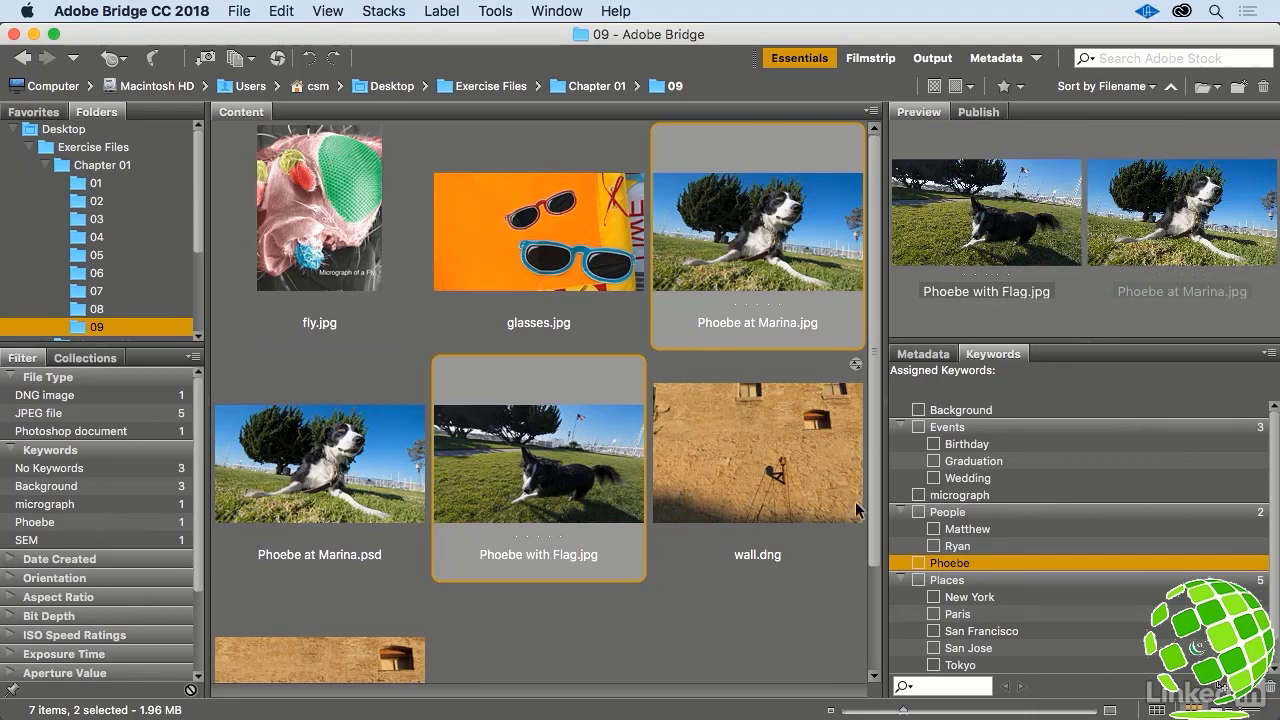
{"action": "left_click", "coordinate": [918, 563]}
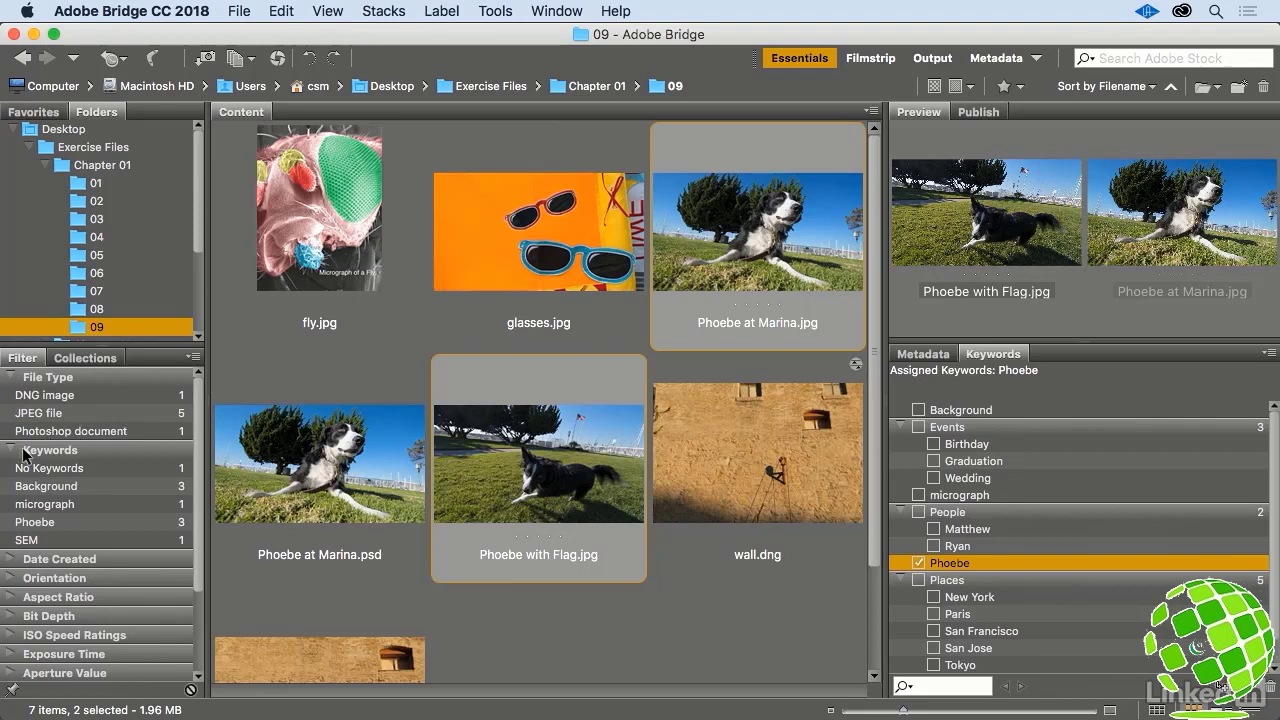
Step: Filter the folder by the Phoebe keyword, try adding the micrograph keyword, and clear both filters
{"action": "left_click", "coordinate": [74, 522]}
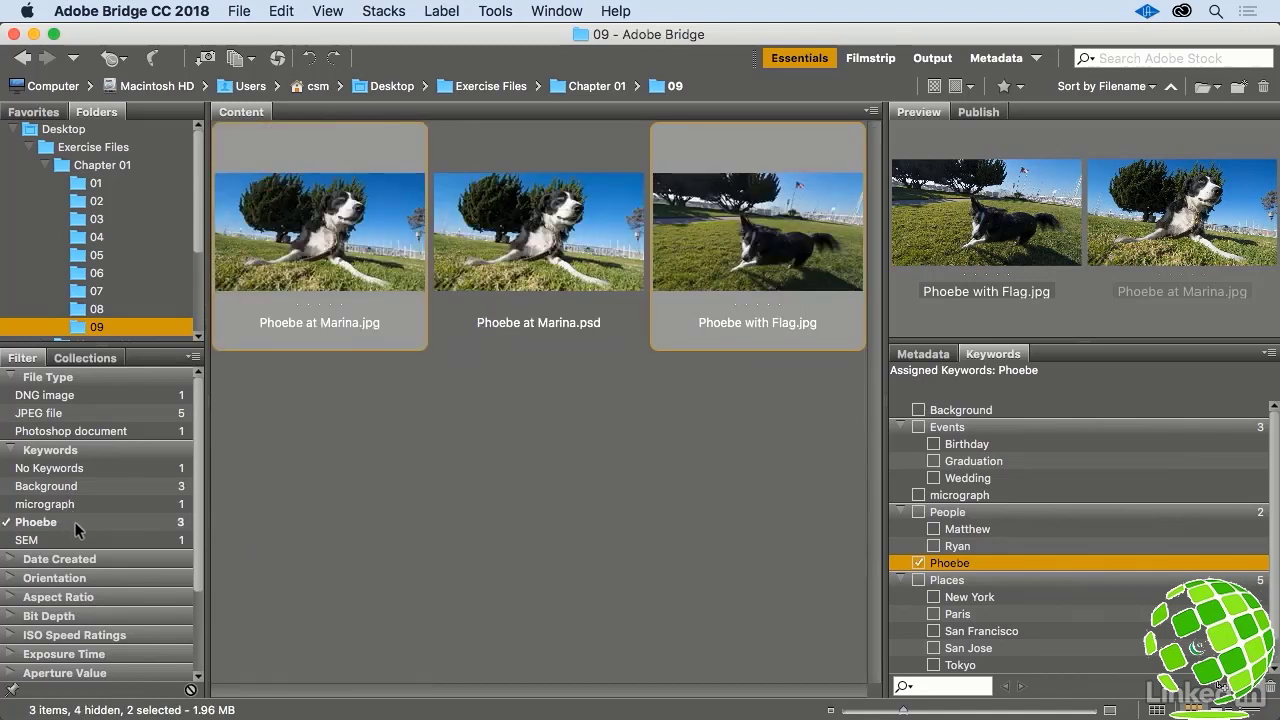
{"action": "left_click", "coordinate": [74, 503]}
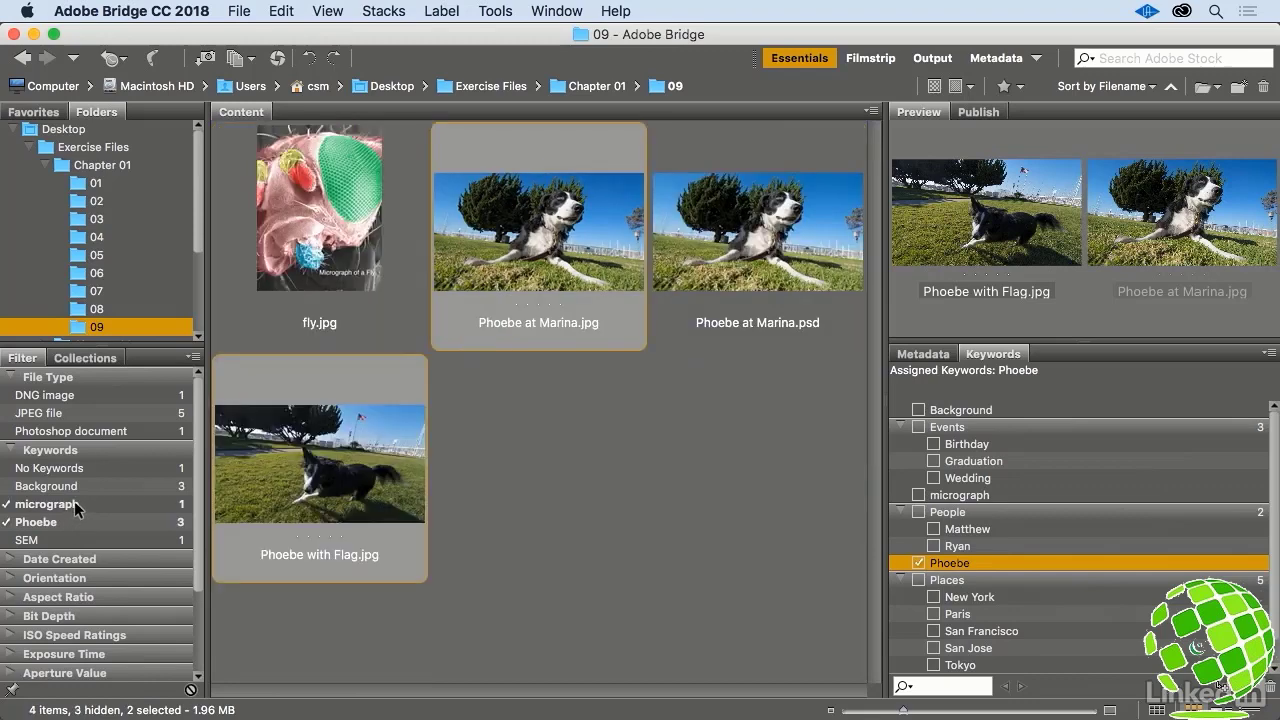
{"action": "left_click", "coordinate": [56, 503]}
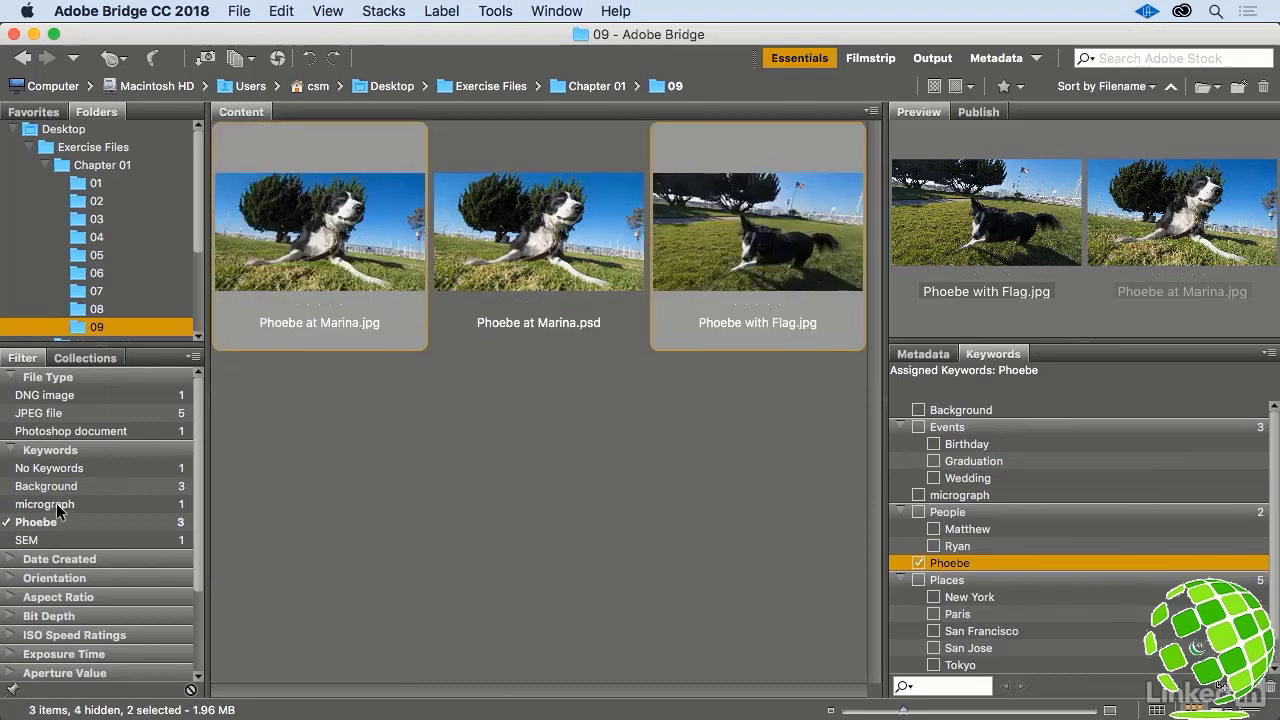
{"action": "left_click", "coordinate": [71, 527]}
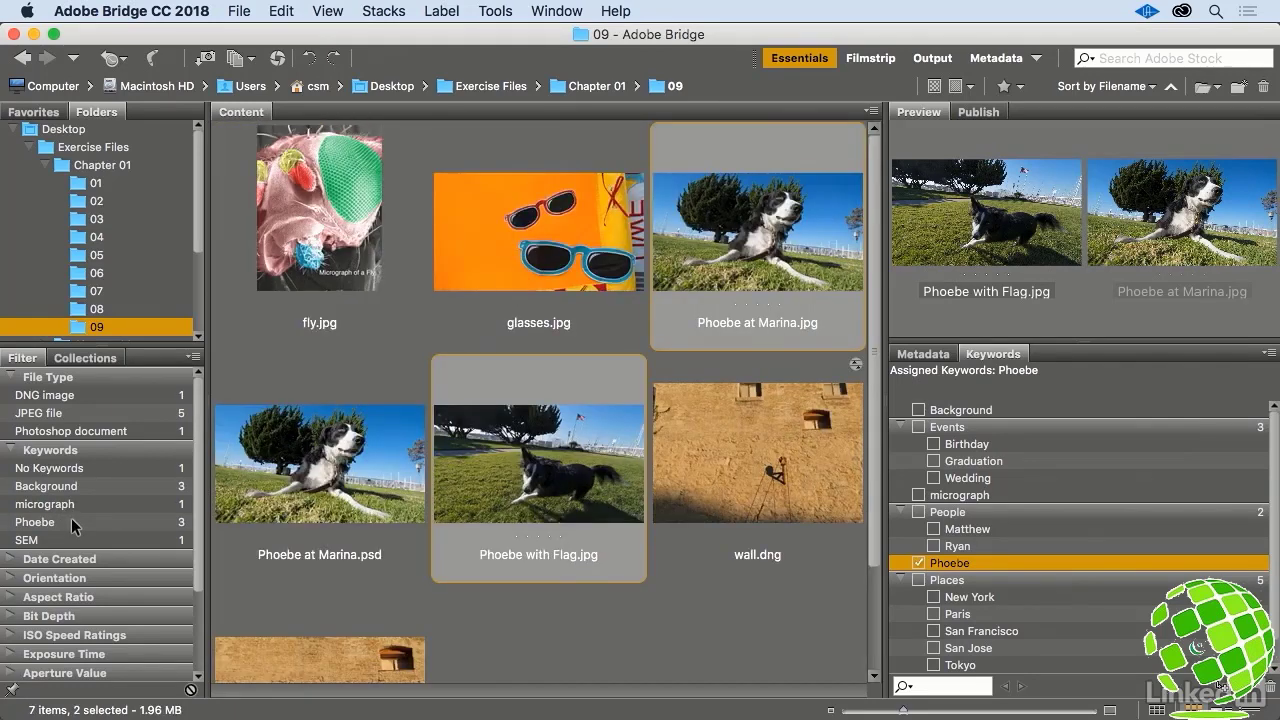
Step: Deselect the files and examine which applications are available for opening Phoebe at Marina.jpg
{"action": "left_click", "coordinate": [512, 630]}
{"action": "right_click", "coordinate": [708, 278]}
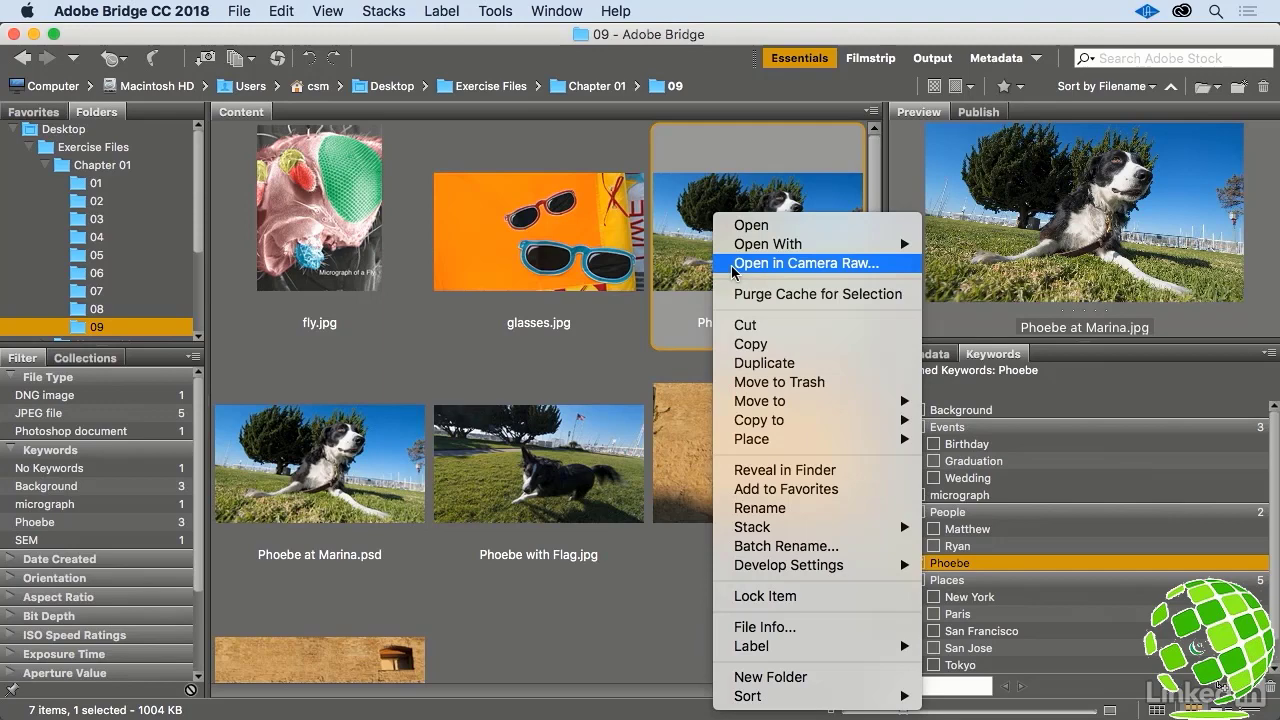
{"action": "mouse_move", "coordinate": [729, 253]}
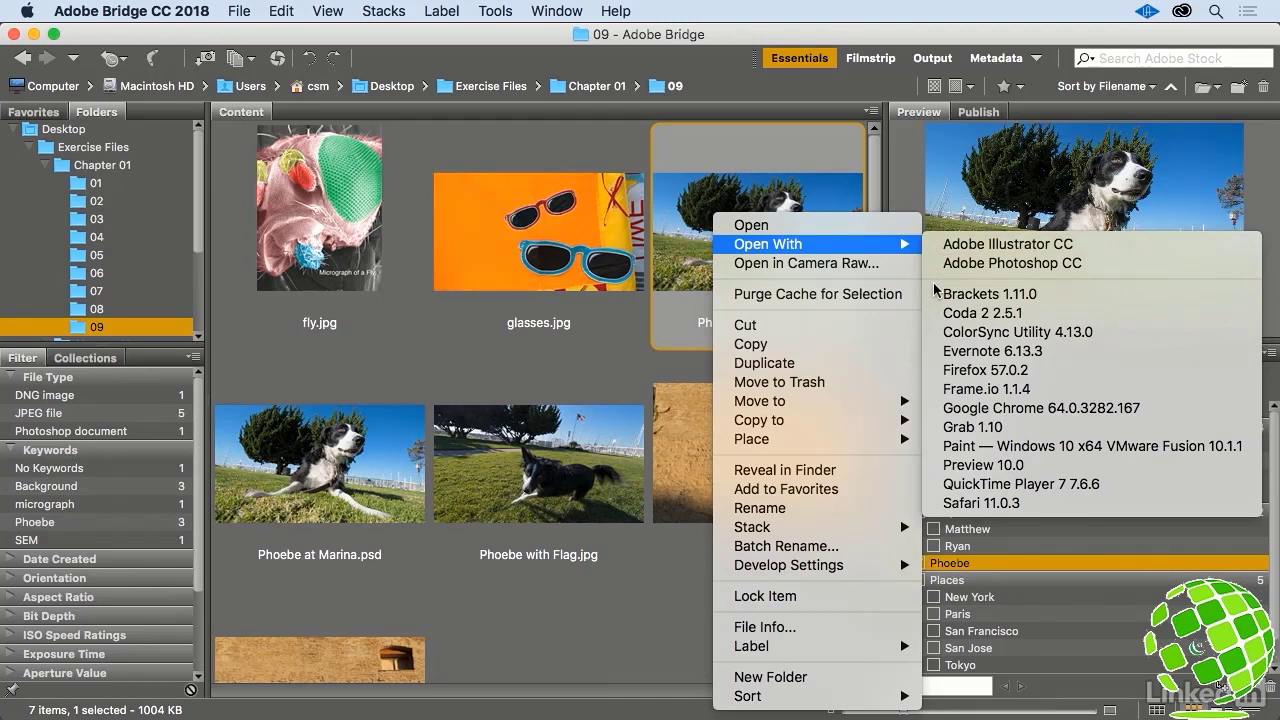
{"action": "left_click", "coordinate": [646, 376]}
Step: Open glasses.jpg in Photoshop, and switch to Bridge and back to Photoshop
{"action": "double_click", "coordinate": [583, 262]}
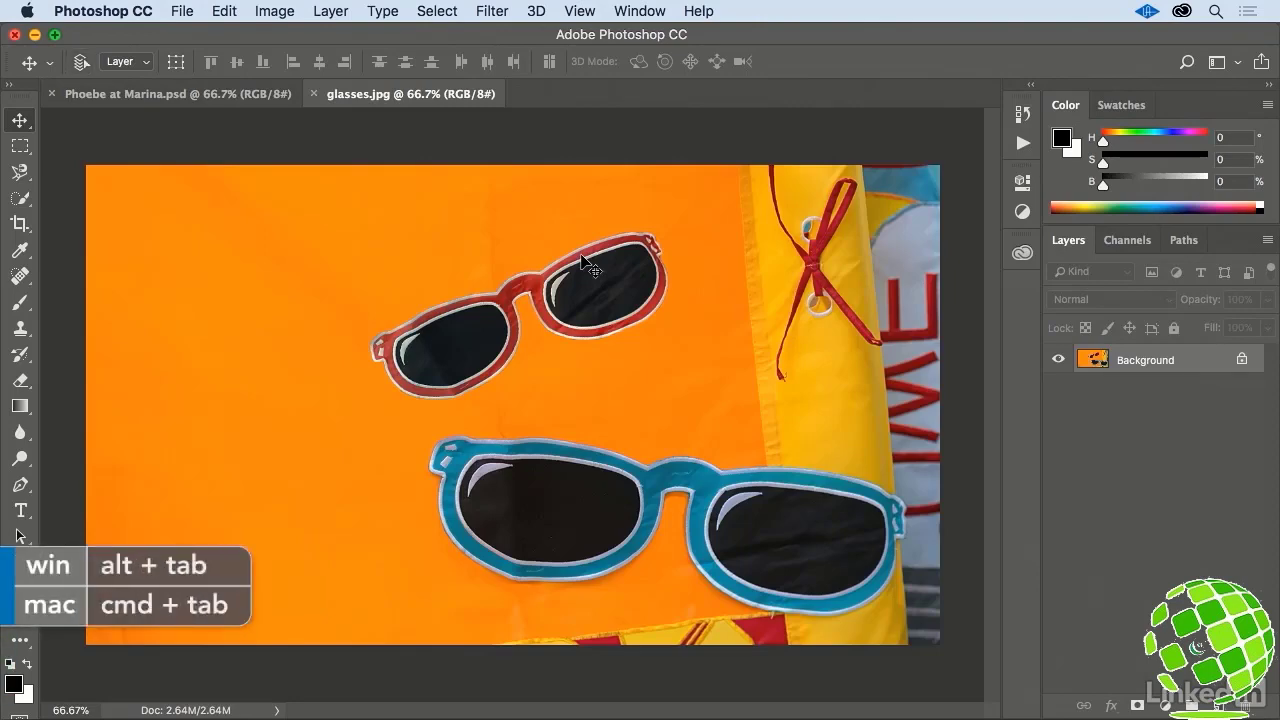
{"action": "key", "text": "super+Tab"}
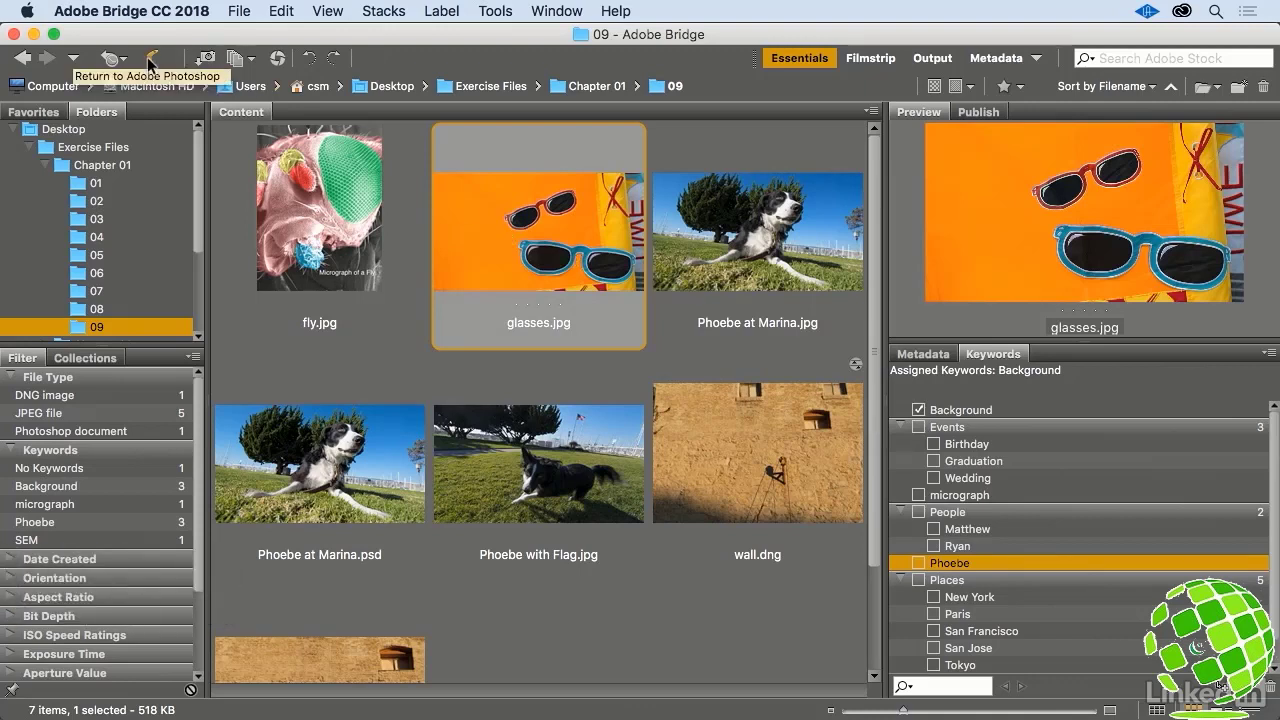
{"action": "left_click", "coordinate": [150, 62]}
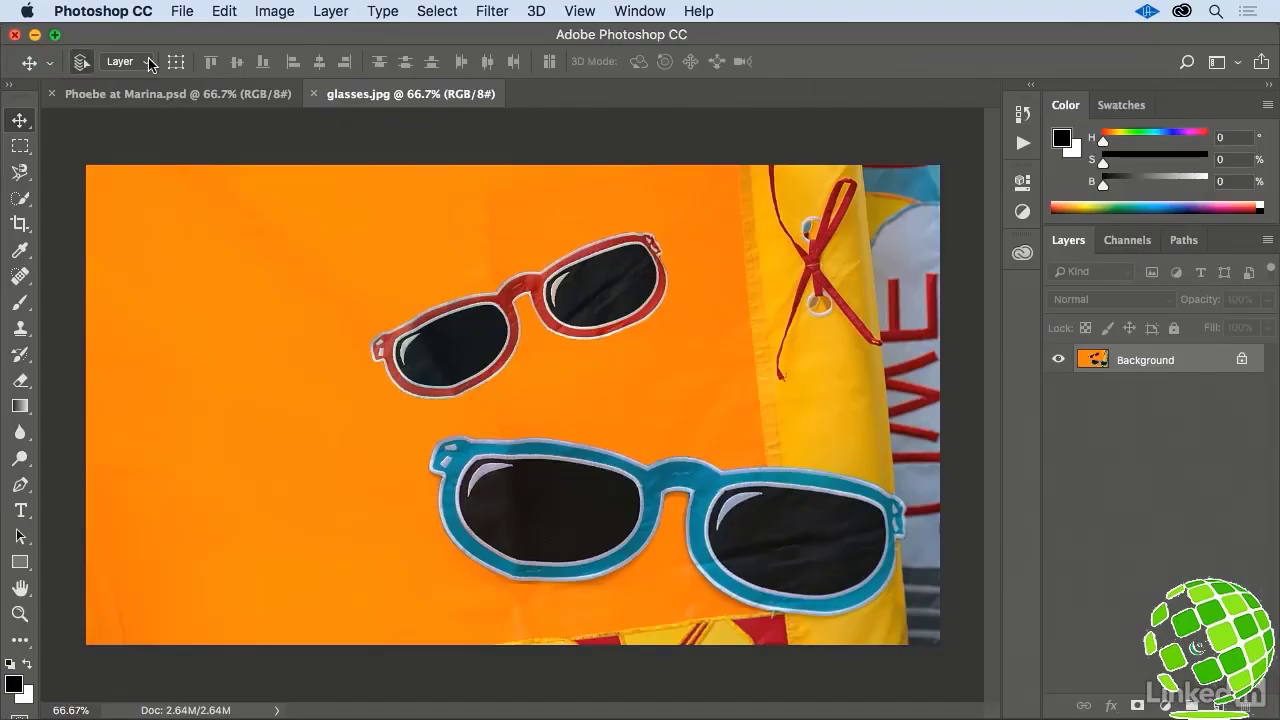